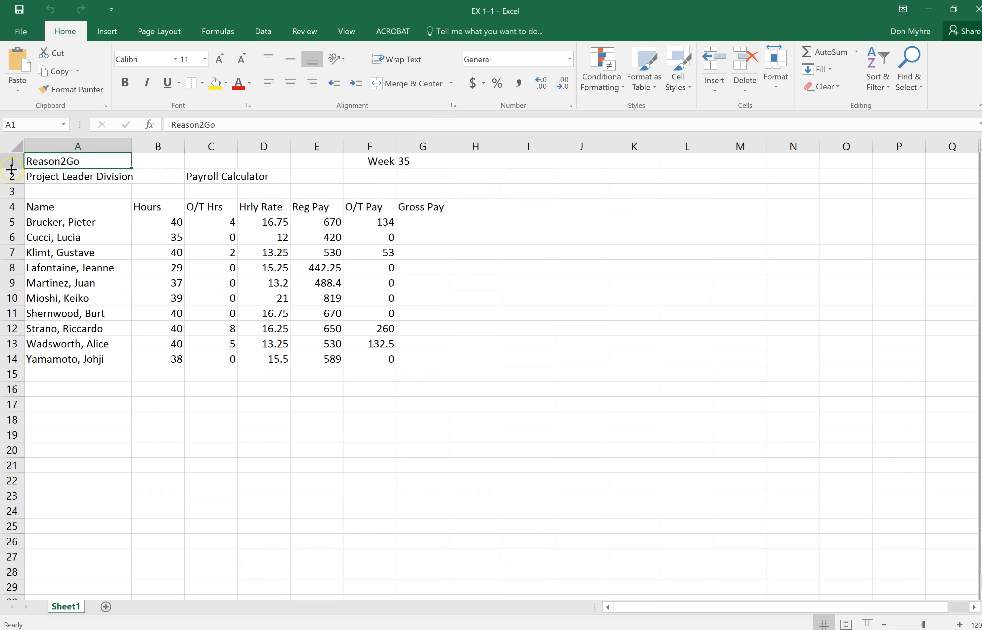
pyautogui.click(541, 253)
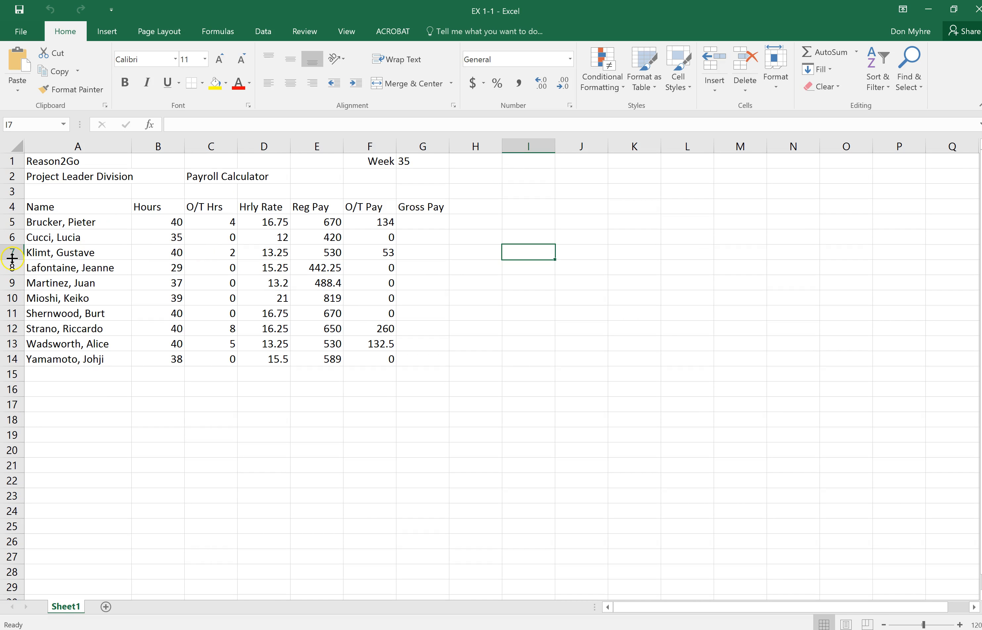
pyautogui.click(50, 391)
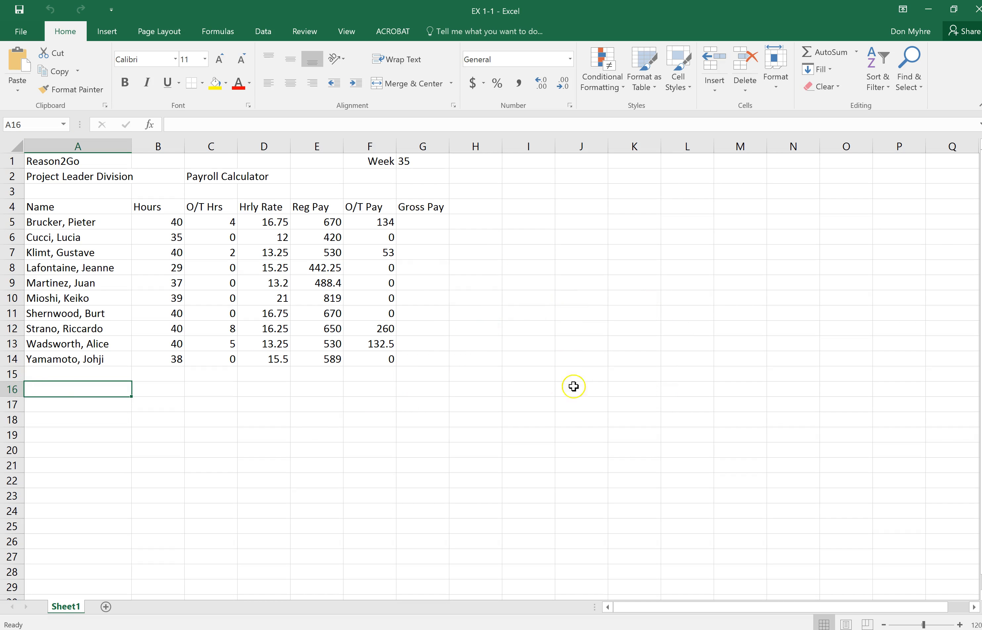
pyautogui.click(533, 378)
pyautogui.click(625, 326)
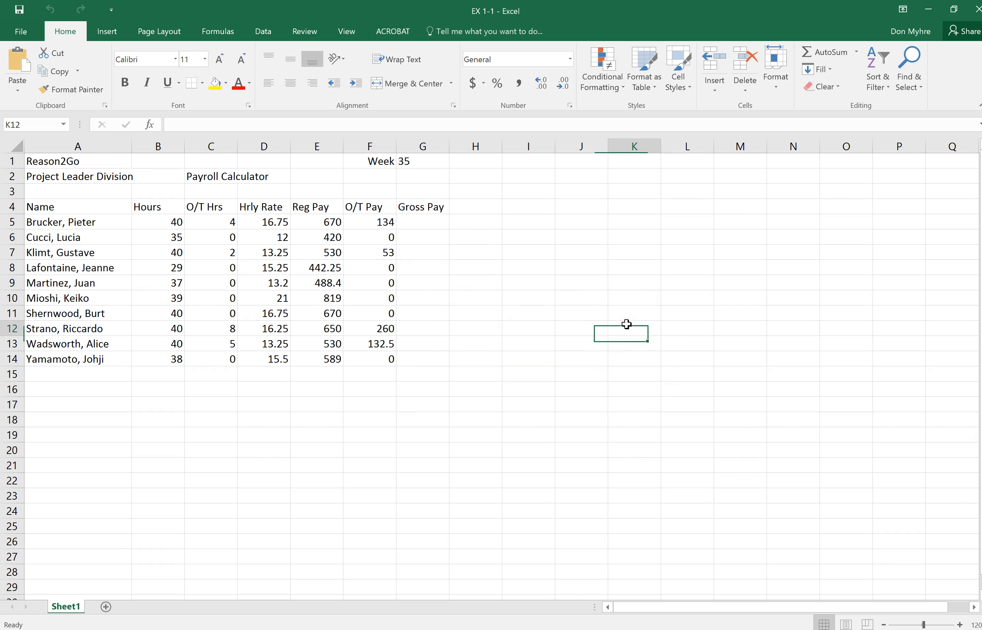
pyautogui.click(476, 418)
pyautogui.press('Right')
pyautogui.press('Right')
pyautogui.press('Down')
pyautogui.press('Down')
pyautogui.press('Up')
pyautogui.press('Up')
pyautogui.press('Up')
pyautogui.press('Left')
pyautogui.press('Left')
pyautogui.press('Left')
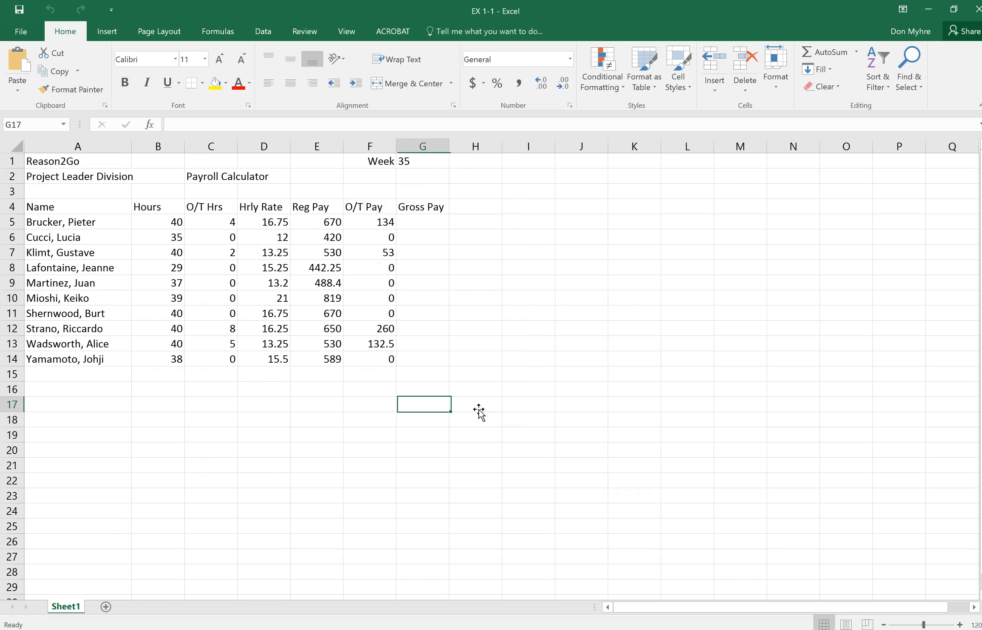
pyautogui.press('Left')
pyautogui.press('Left')
pyautogui.press('Right')
pyautogui.press('Right')
pyautogui.press('Right')
pyautogui.press('Right')
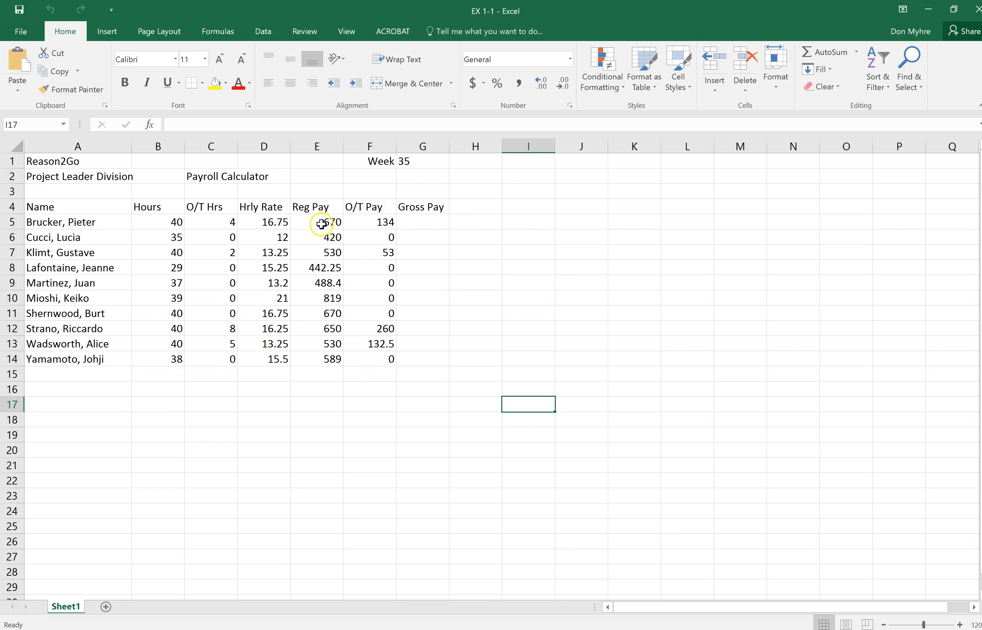
# Use AutoSum to total the Reg Pay column in E15 and the Hours column in B15.
pyautogui.moveTo(323, 222); pyautogui.dragTo(314, 372)
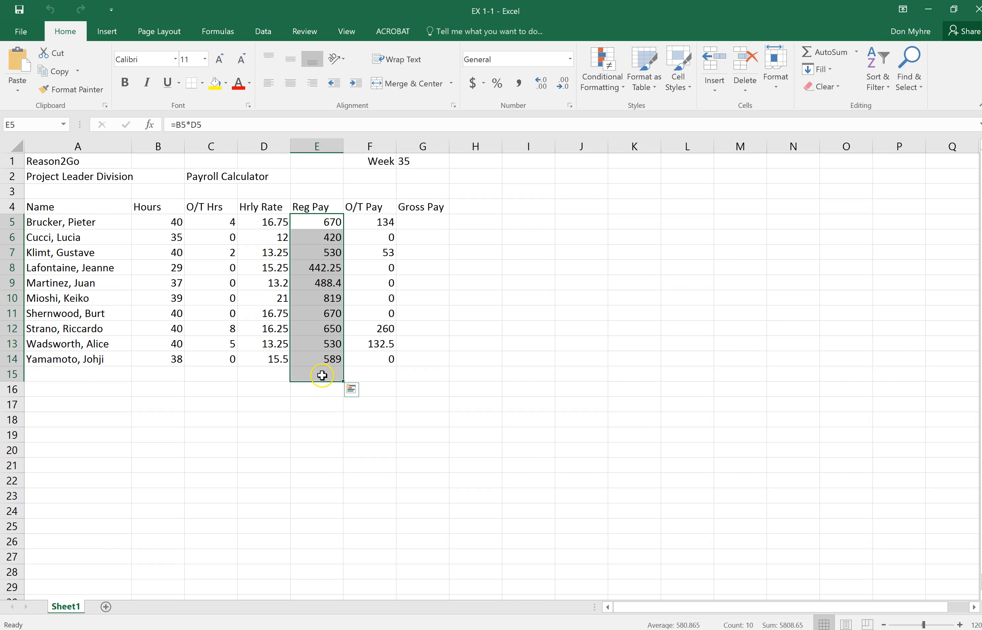
pyautogui.click(835, 54)
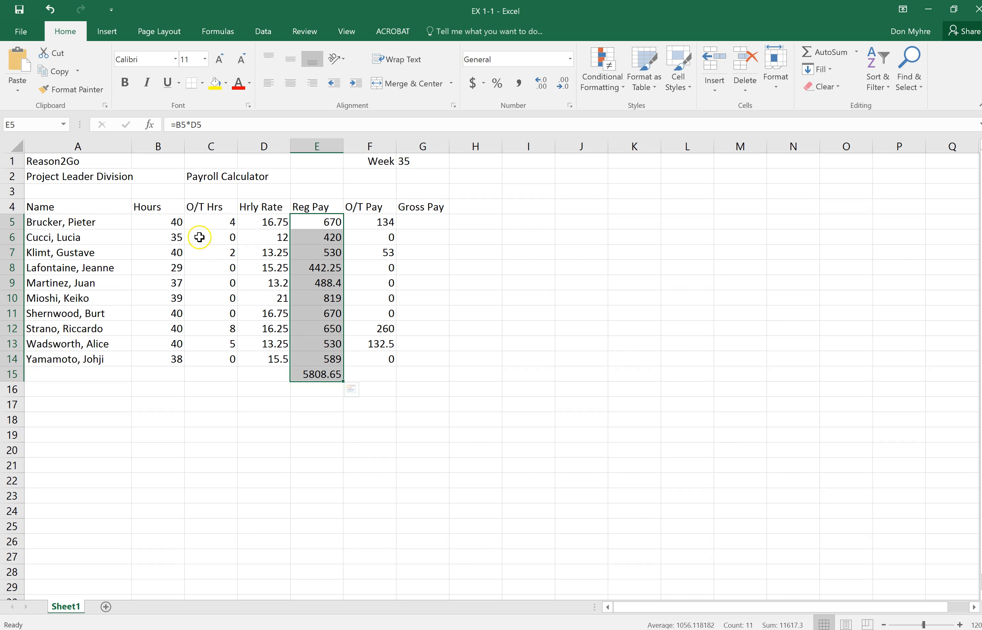
pyautogui.moveTo(164, 222); pyautogui.dragTo(173, 374)
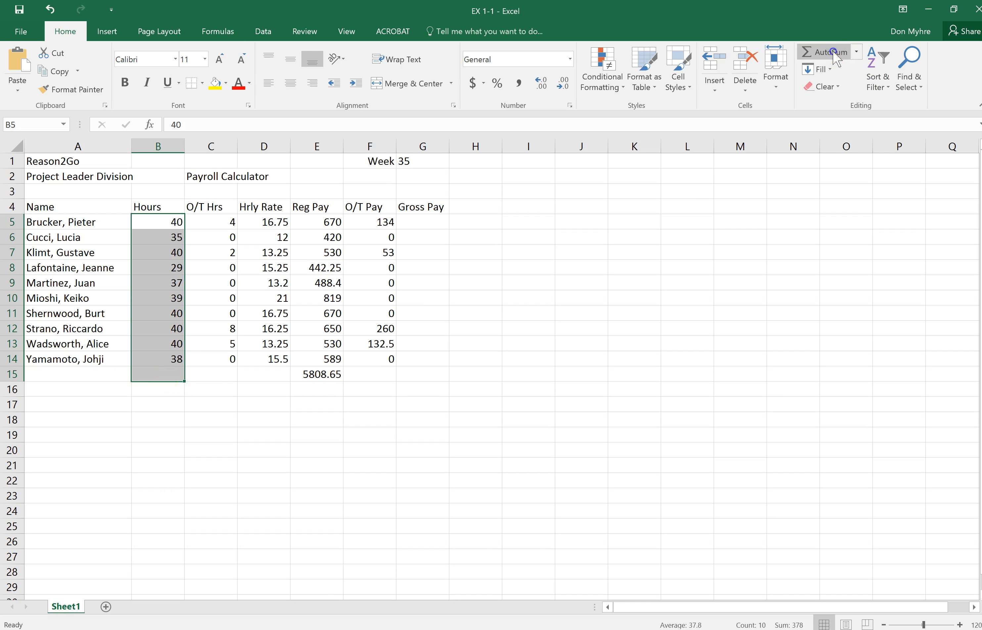
pyautogui.click(822, 52)
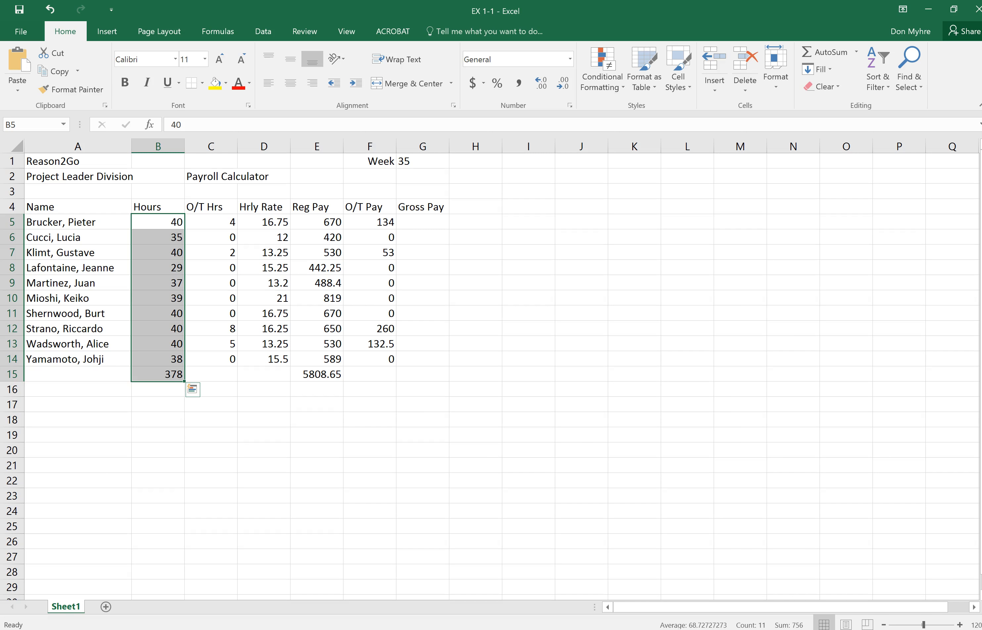
pyautogui.click(692, 540)
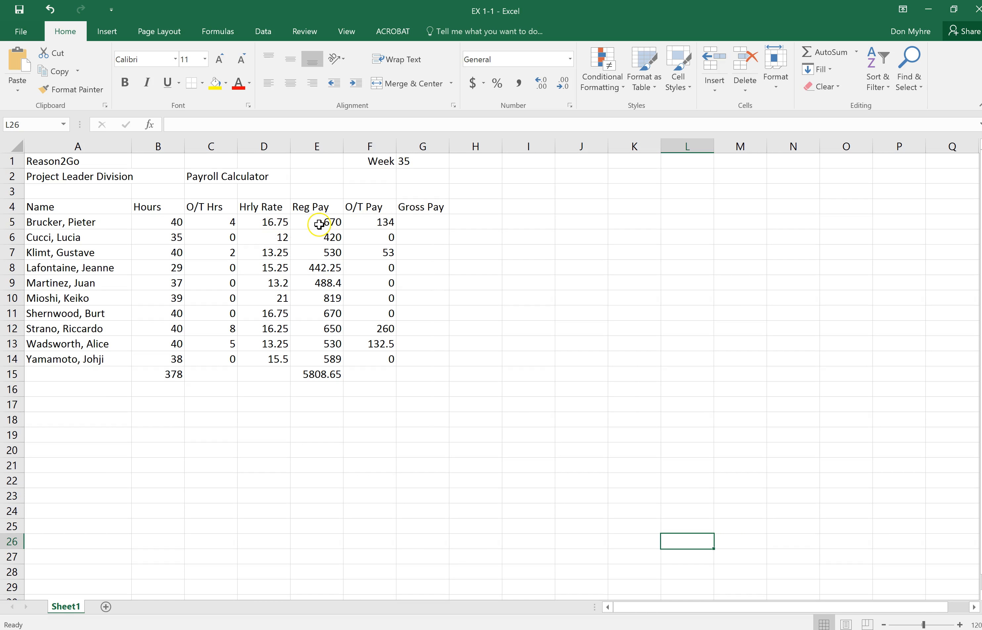
# Try AutoSum on E5:G5 to calculate the first employee's Gross Pay, and undo it.
pyautogui.click(337, 223)
pyautogui.moveTo(339, 223); pyautogui.dragTo(429, 223)
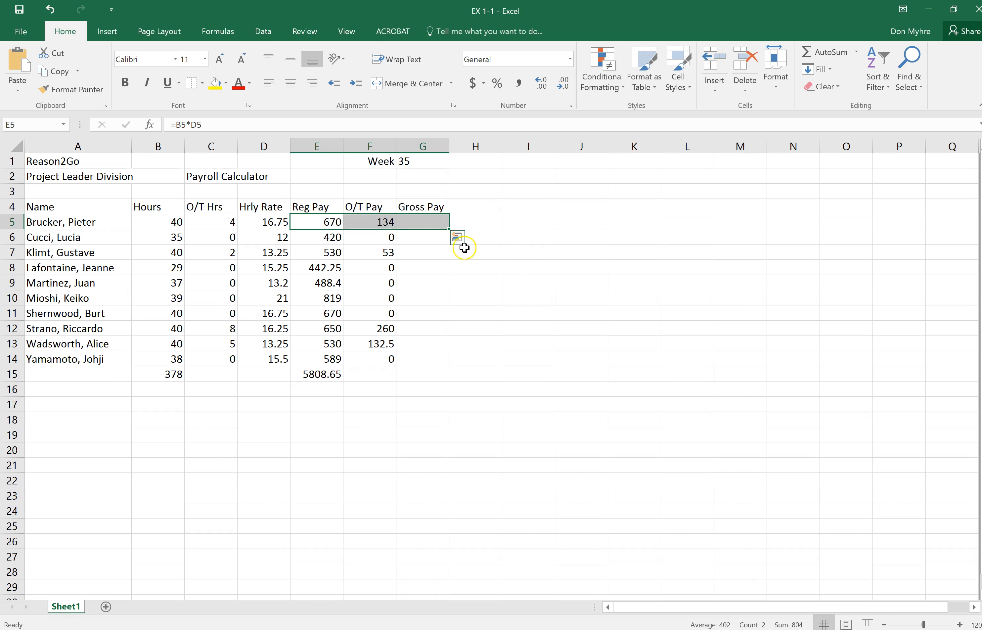
pyautogui.click(821, 52)
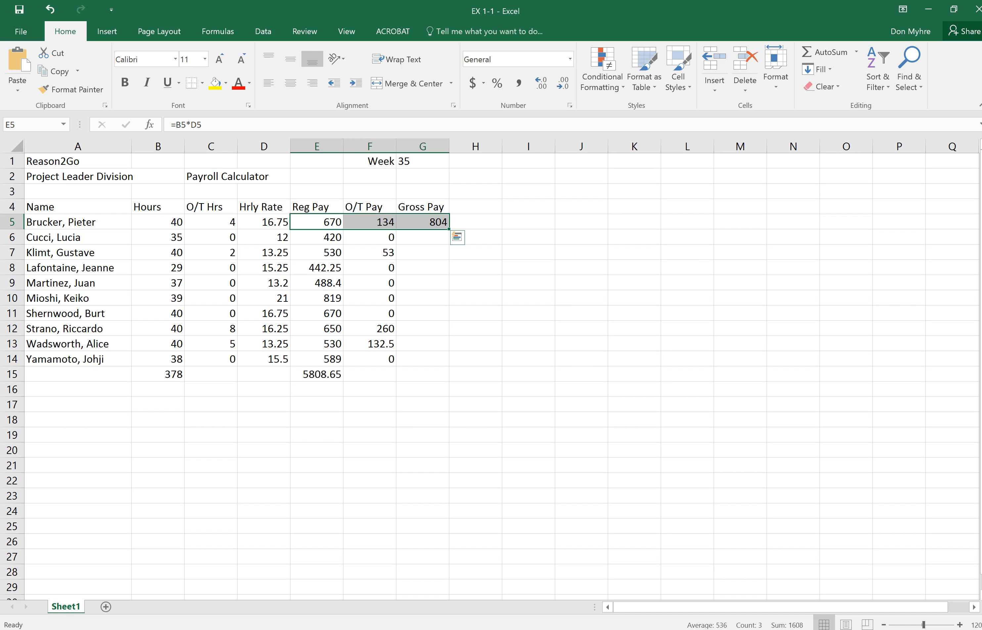
pyautogui.hotkey('ctrl', 'z')
pyautogui.click(817, 544)
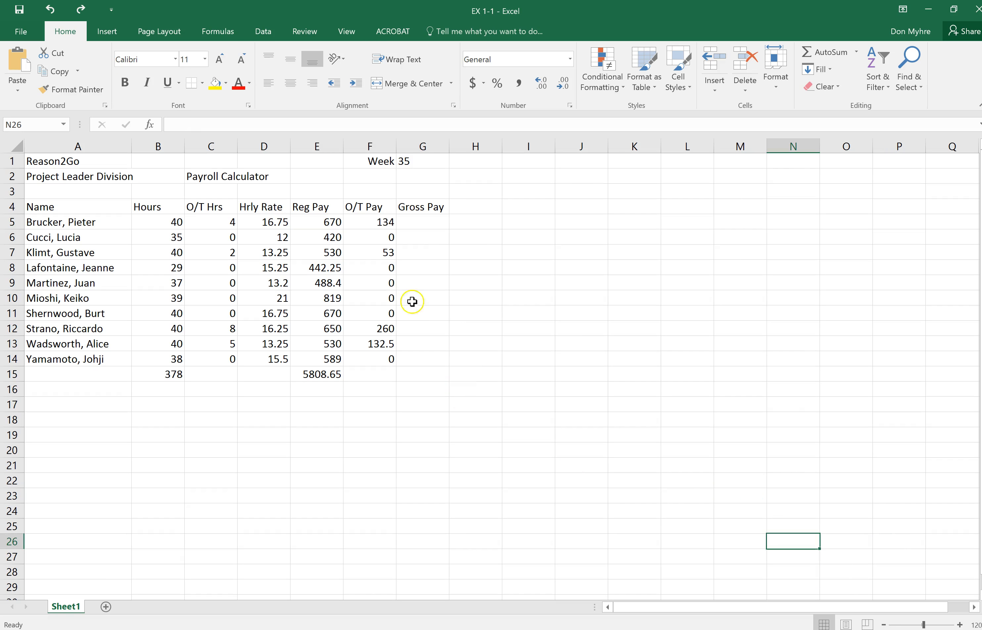
# Use AutoSum on E5:G14 to calculate every employee's Gross Pay from Reg Pay and O/T Pay.
pyautogui.moveTo(325, 222); pyautogui.dragTo(414, 359)
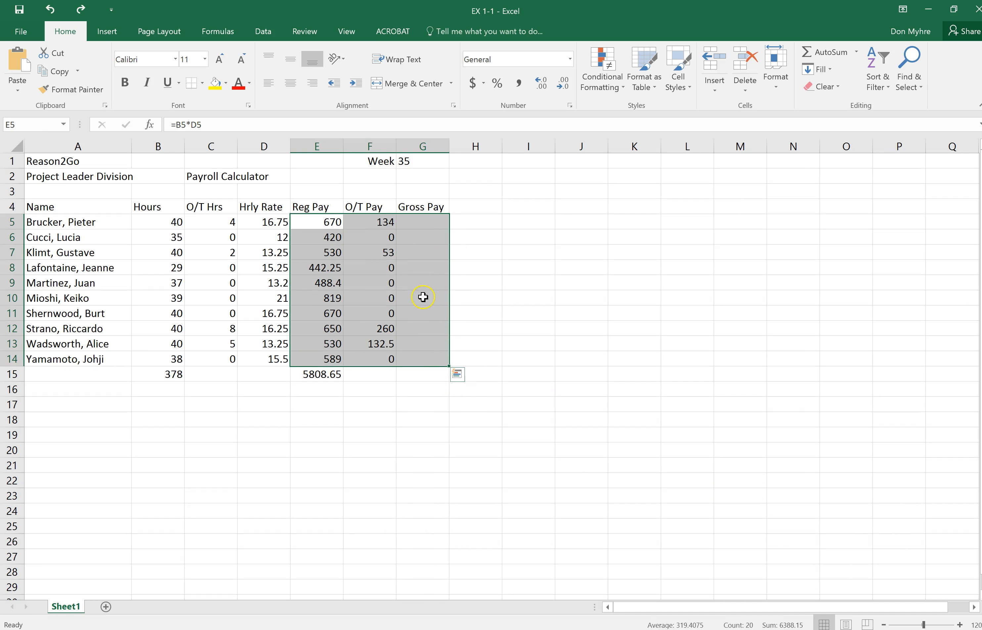
pyautogui.click(833, 53)
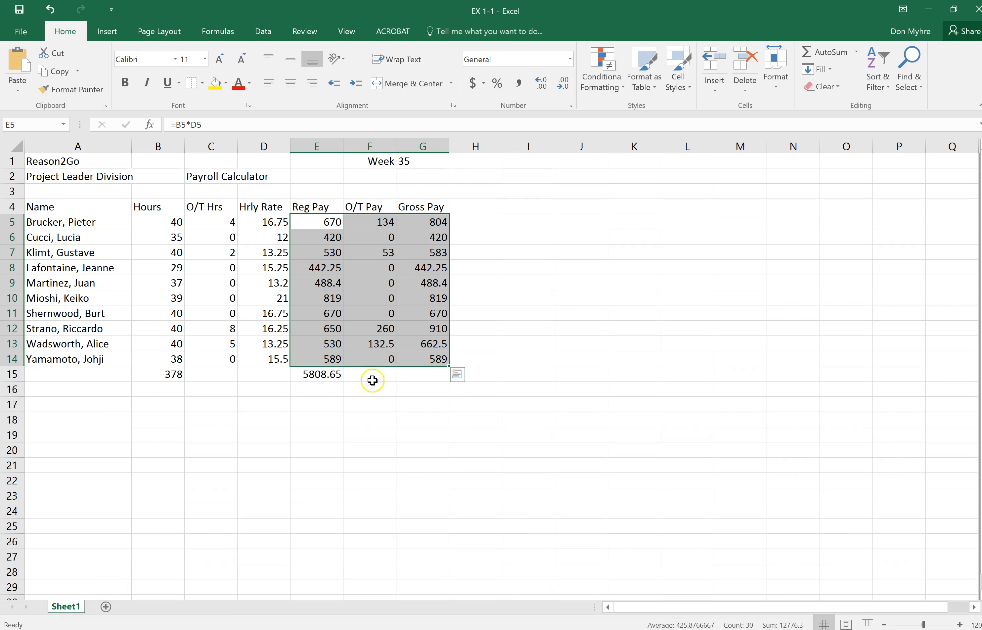
# Label A15 as Total and apply AutoSum to the range B5:G15.
pyautogui.click(47, 375)
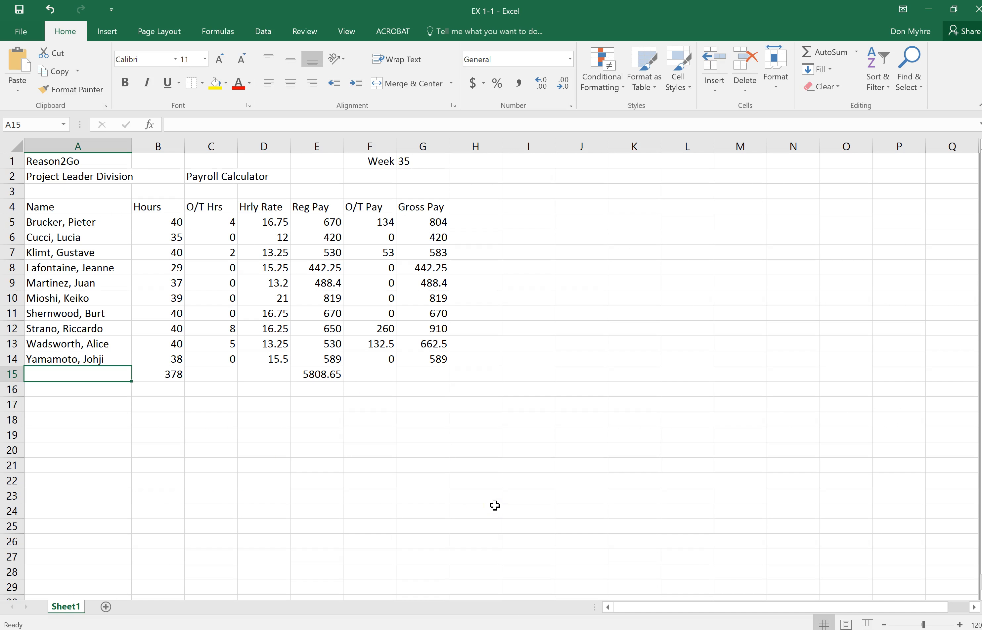
pyautogui.write('Total')
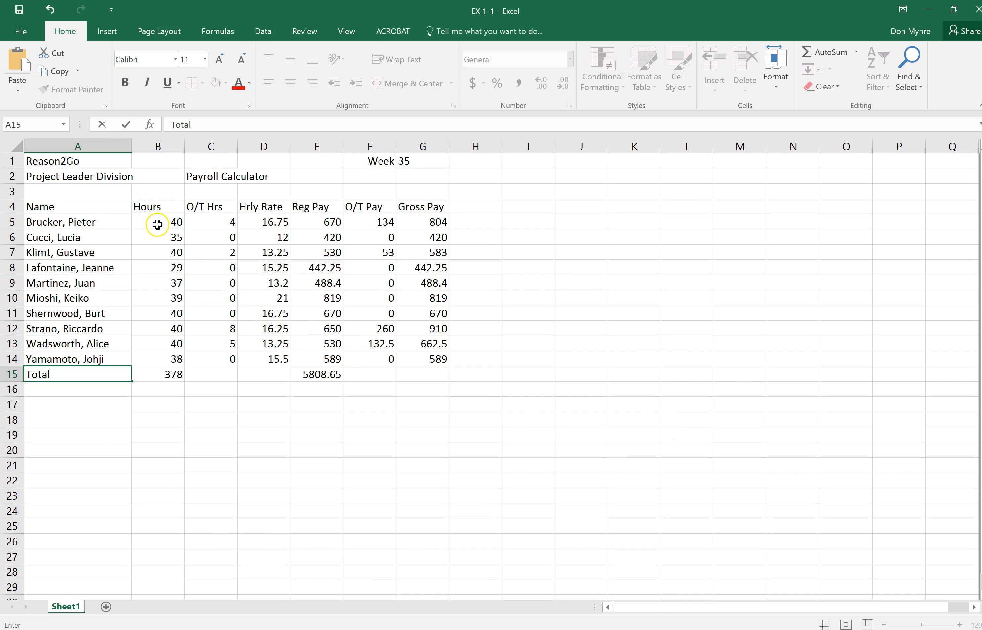
pyautogui.moveTo(155, 220); pyautogui.dragTo(408, 373)
pyautogui.click(823, 52)
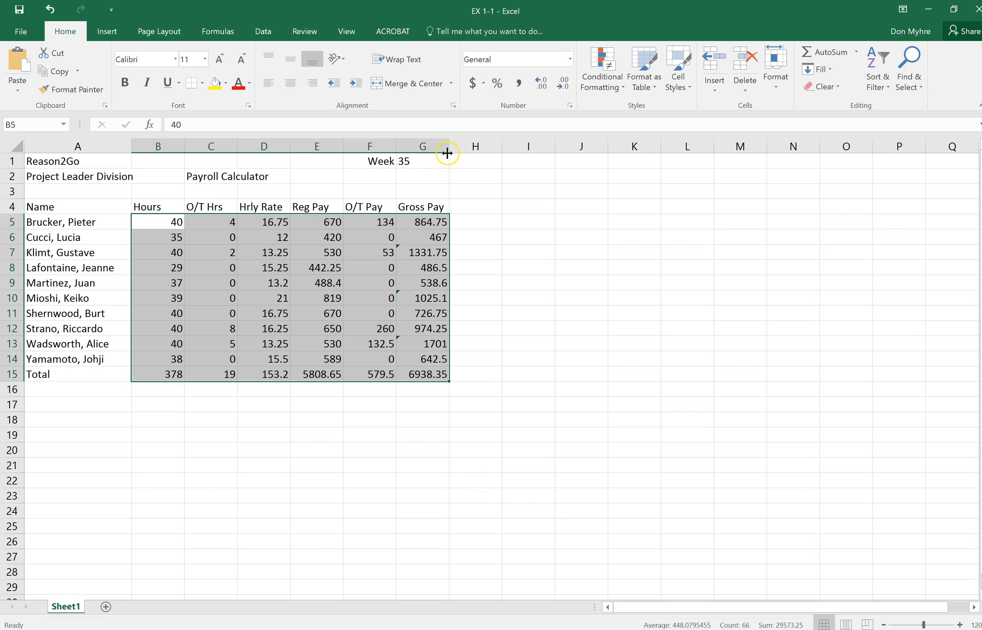
# Narrow columns G and A by hand, and AutoFit each one to its contents.
pyautogui.moveTo(449, 147); pyautogui.dragTo(414, 148)
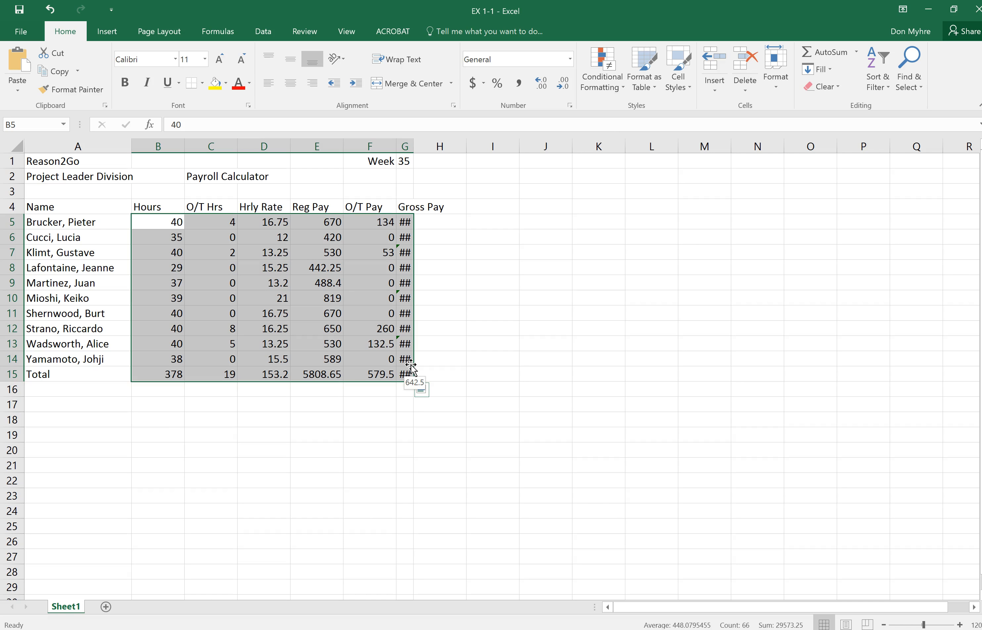
pyautogui.doubleClick(413, 147)
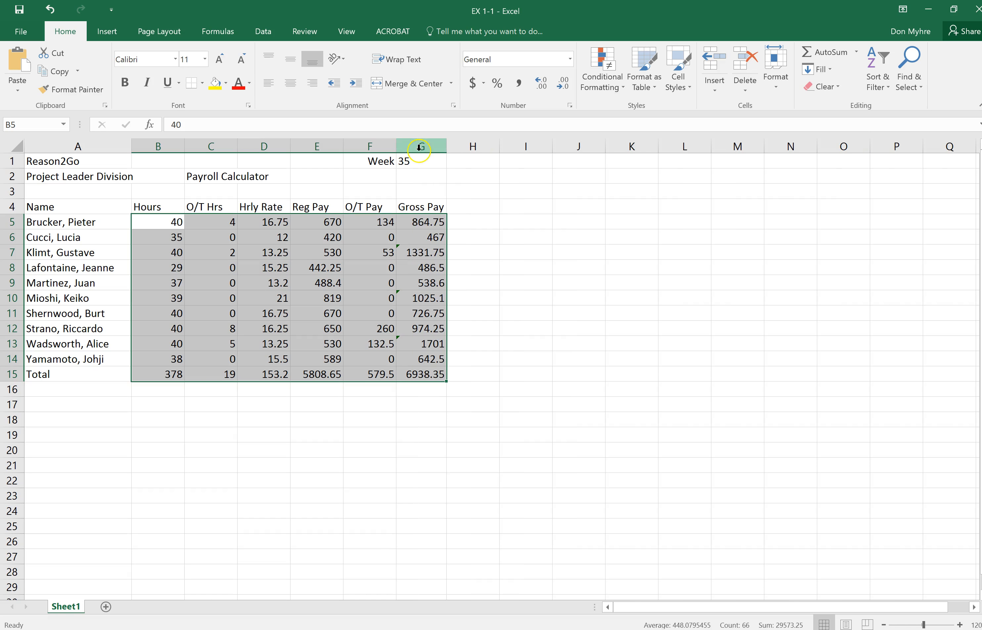
pyautogui.click(588, 419)
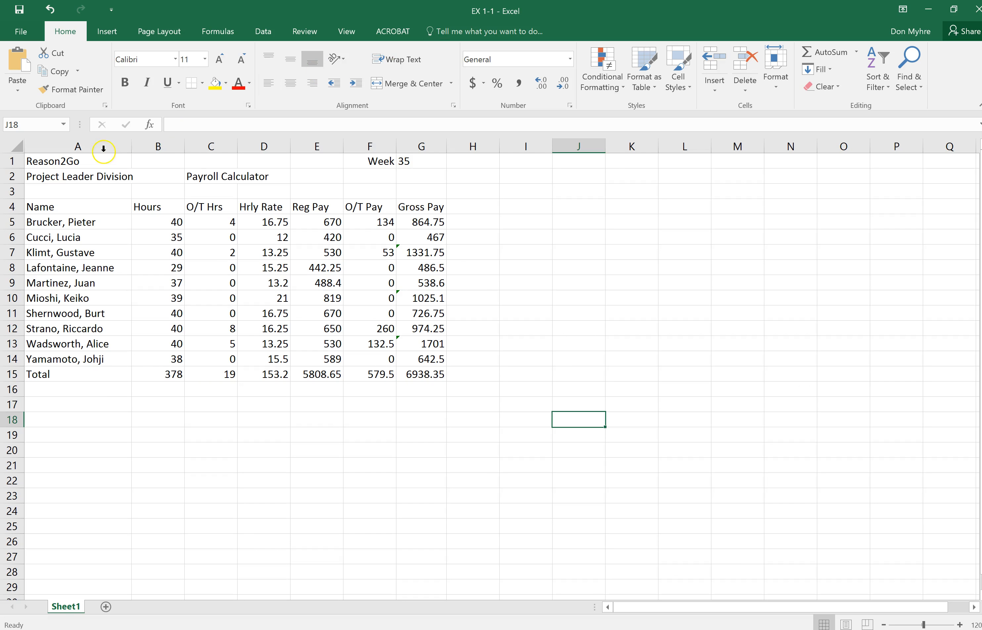
pyautogui.moveTo(127, 148); pyautogui.dragTo(80, 148)
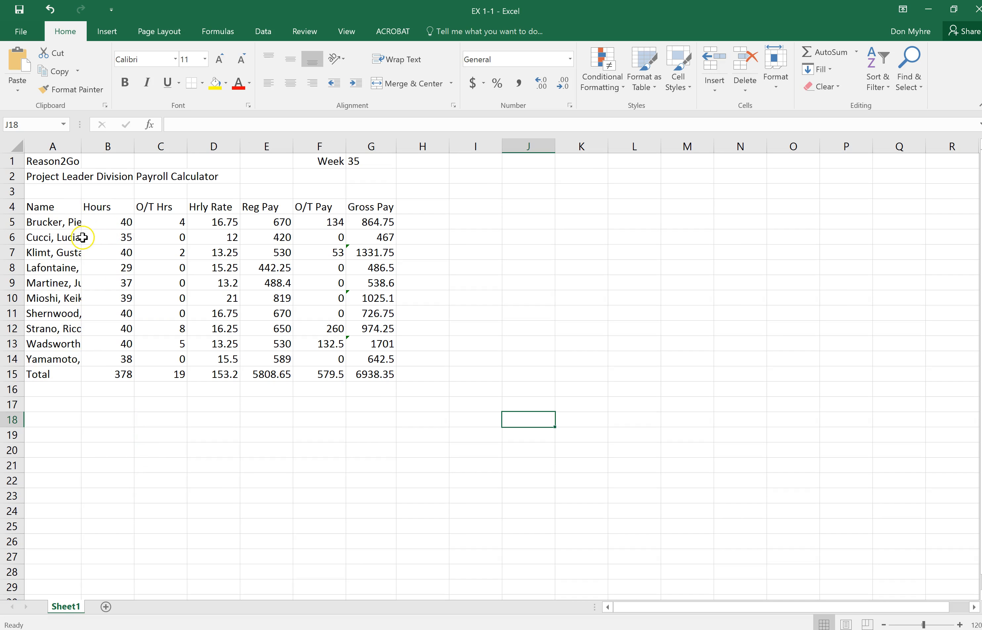
pyautogui.doubleClick(80, 146)
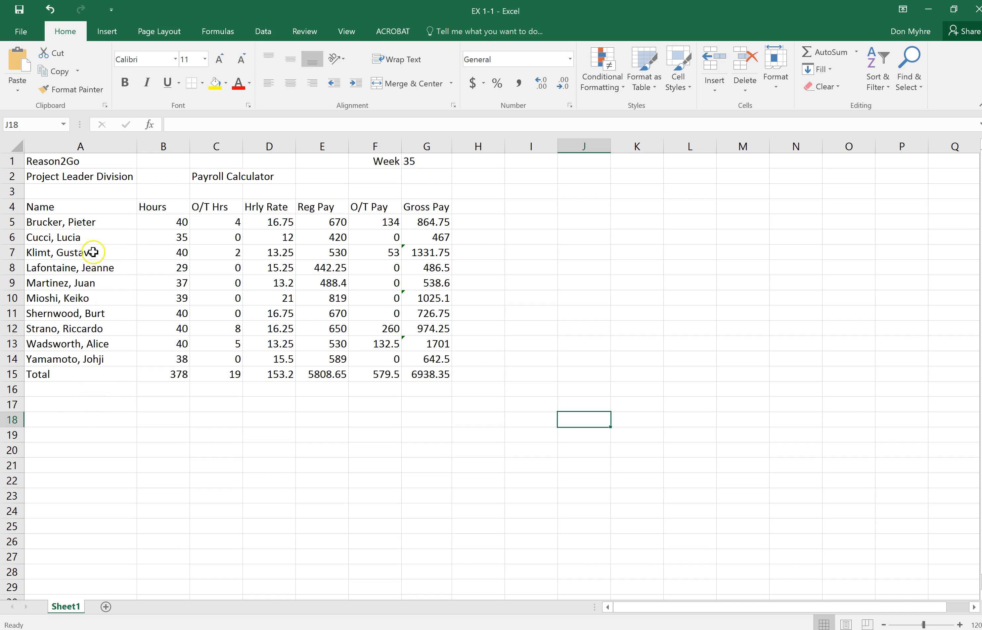
# Try to replace the employee's surname in A7 by editing it in the formula bar.
pyautogui.click(66, 253)
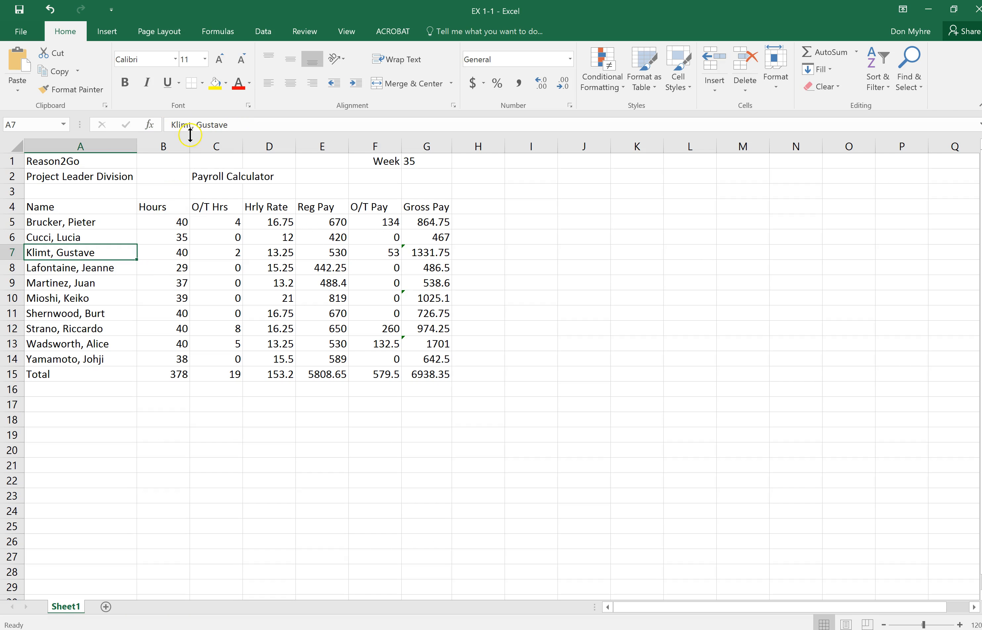
pyautogui.moveTo(192, 125); pyautogui.dragTo(170, 124)
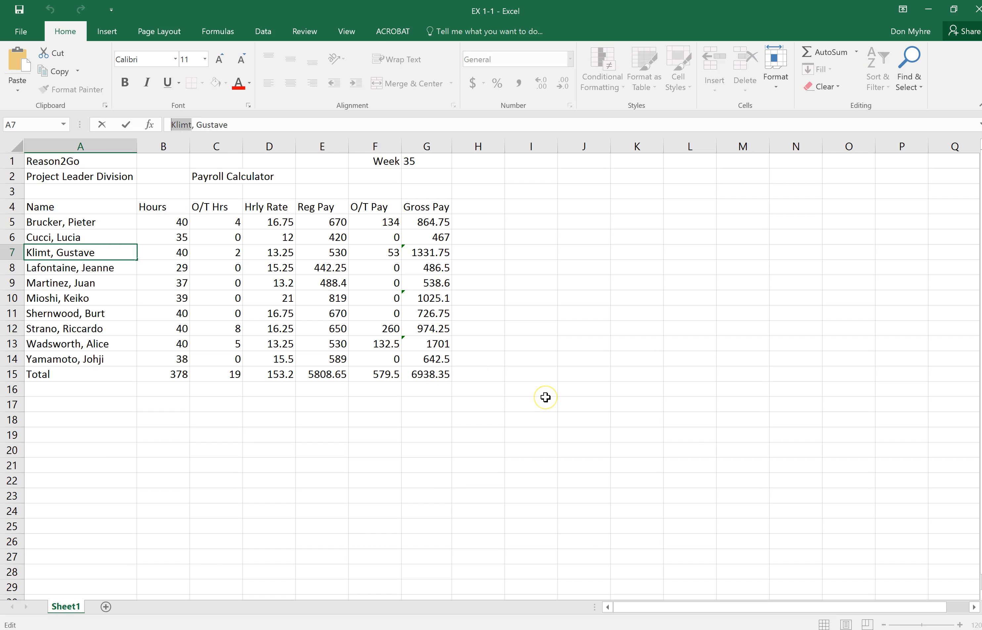
pyautogui.write('Johns')
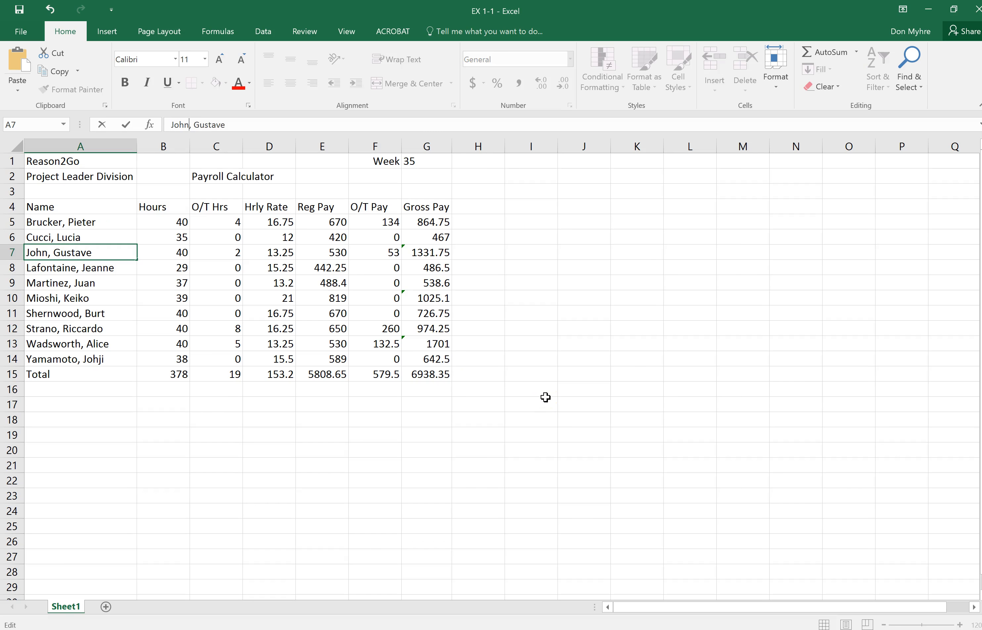
pyautogui.write('on')
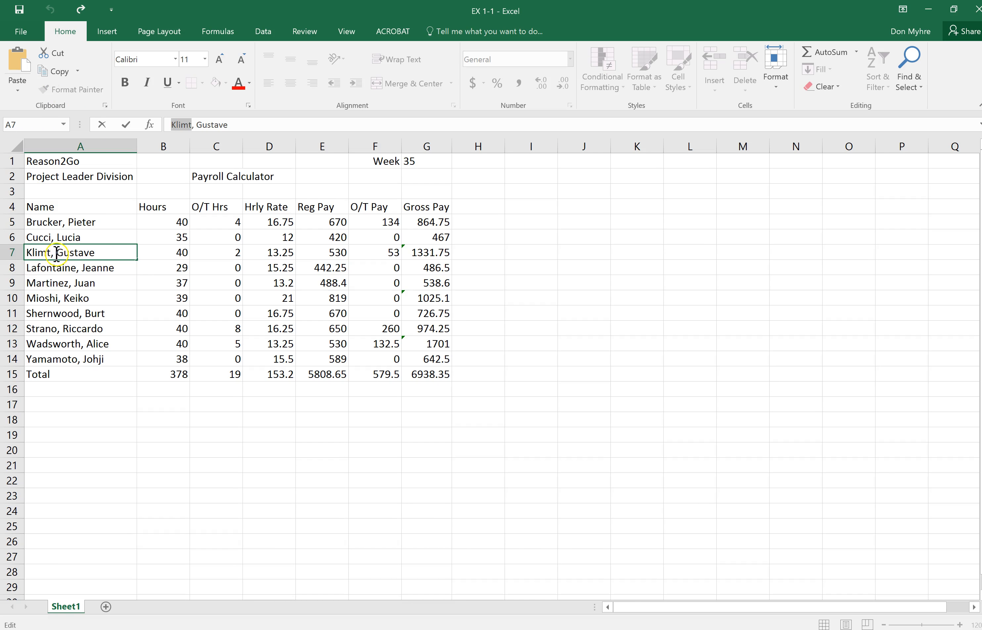
# Replace the employee's surname in A7 directly in the cell, keeping the first name.
pyautogui.moveTo(51, 252); pyautogui.dragTo(25, 252)
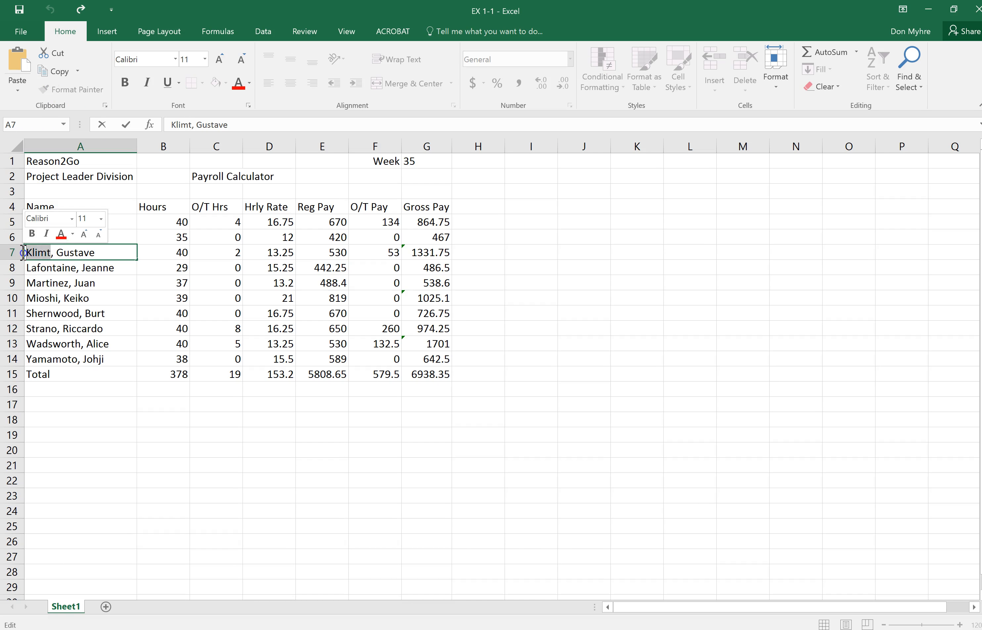
pyautogui.write('Johnson')
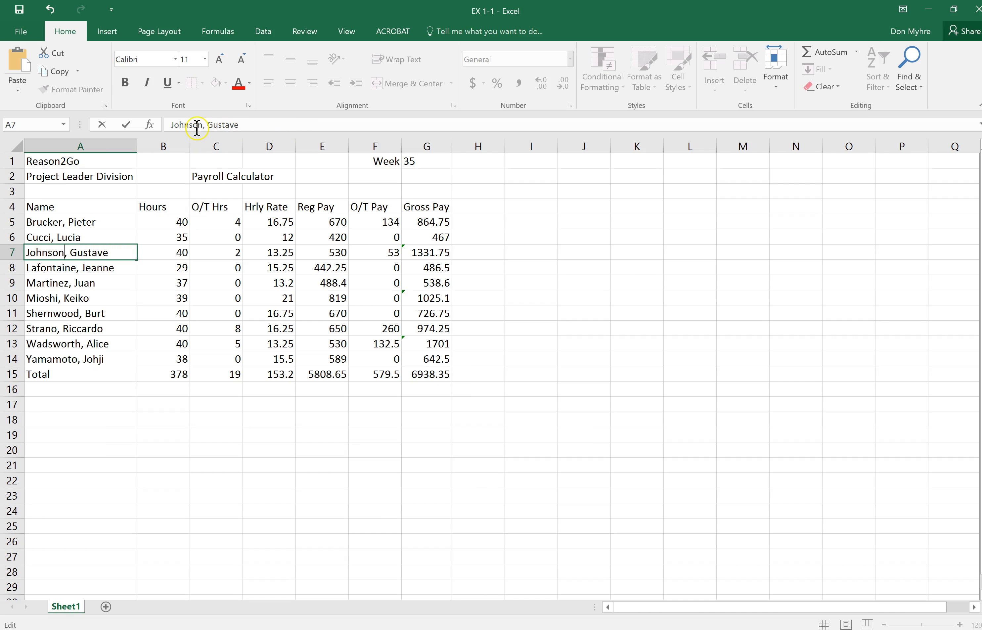
pyautogui.click(107, 257)
pyautogui.click(290, 514)
# Look at the payroll sheet in Page Layout view and return to Normal view.
pyautogui.click(823, 623)
pyautogui.click(825, 624)
pyautogui.click(812, 383)
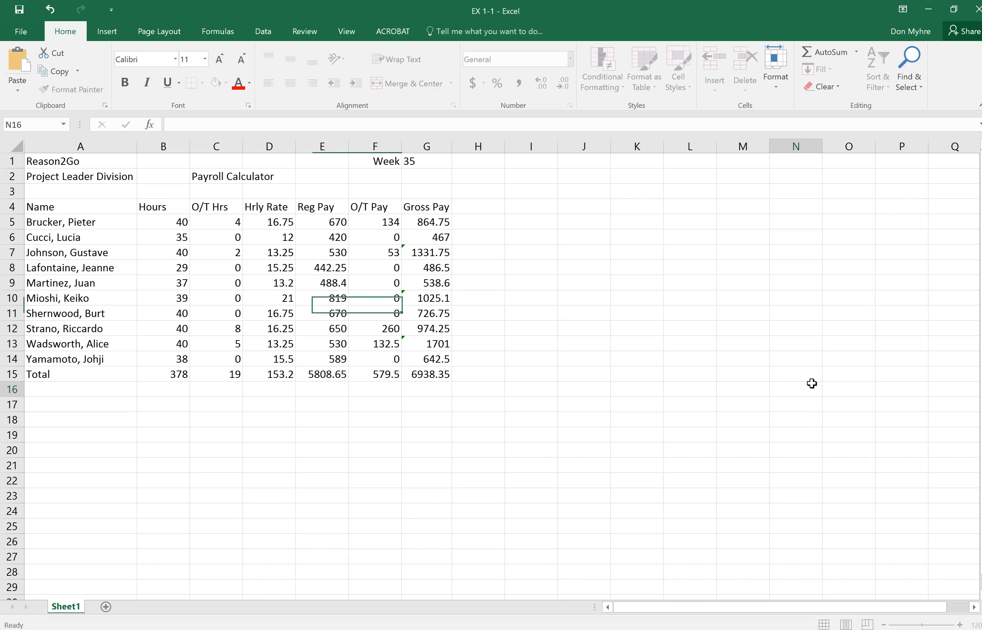
pyautogui.click(846, 624)
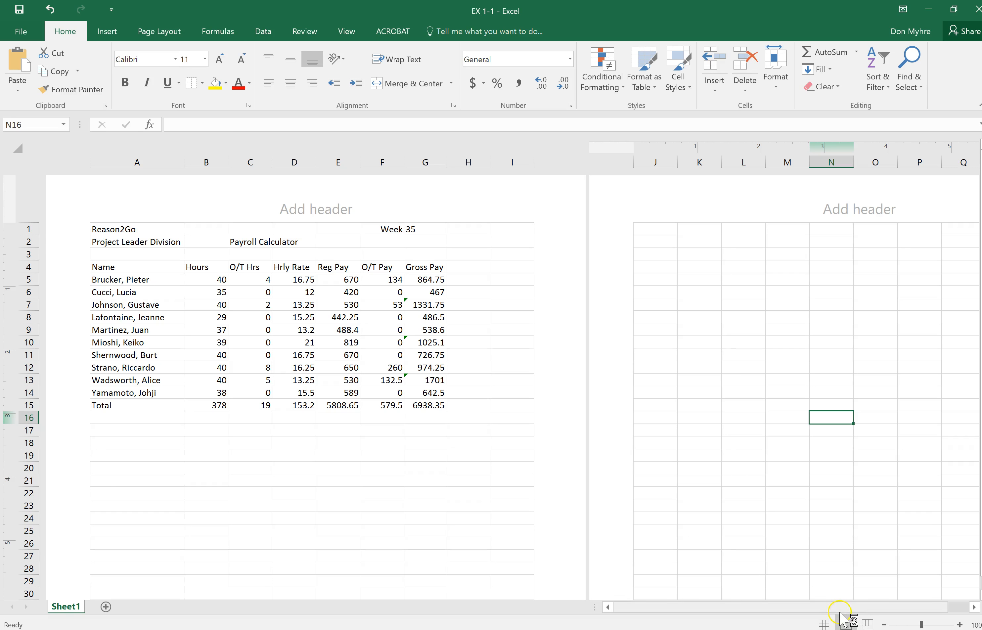
pyautogui.click(824, 624)
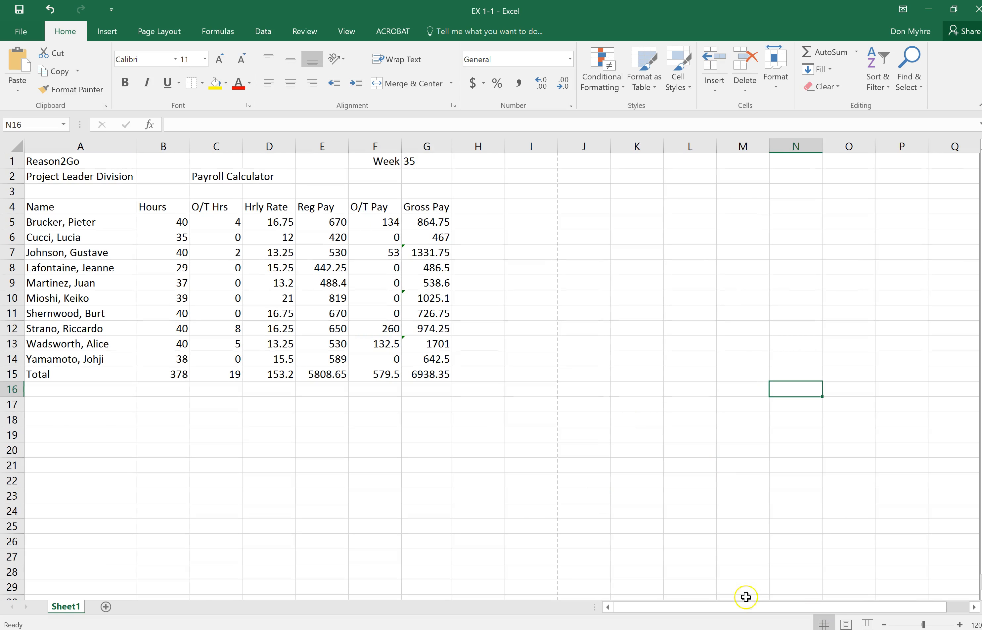
pyautogui.click(825, 622)
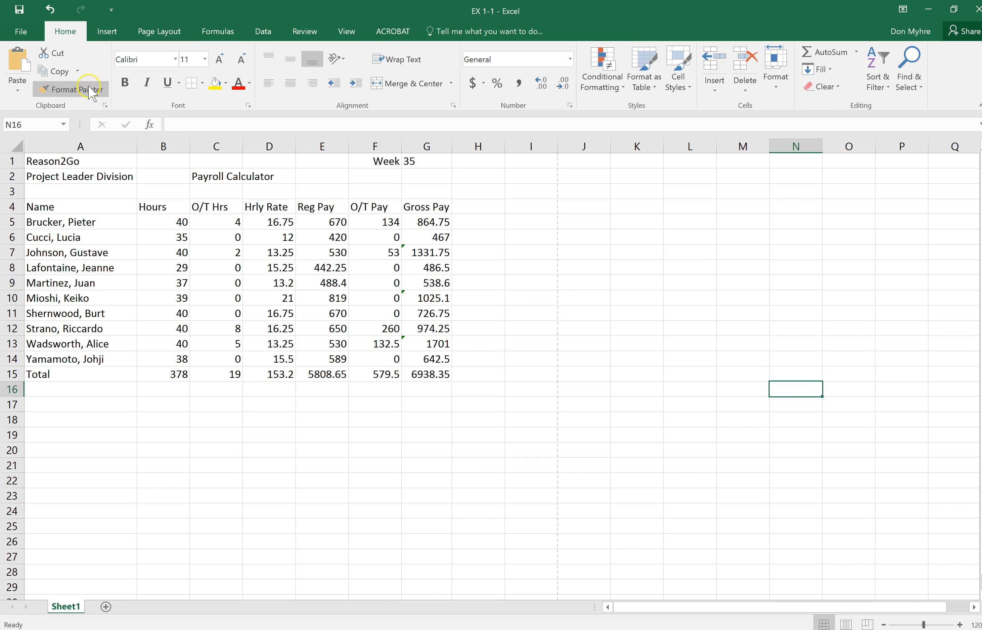
# Set the sheet's print orientation to Landscape Orientation and return to the worksheet.
pyautogui.click(23, 31)
pyautogui.click(28, 217)
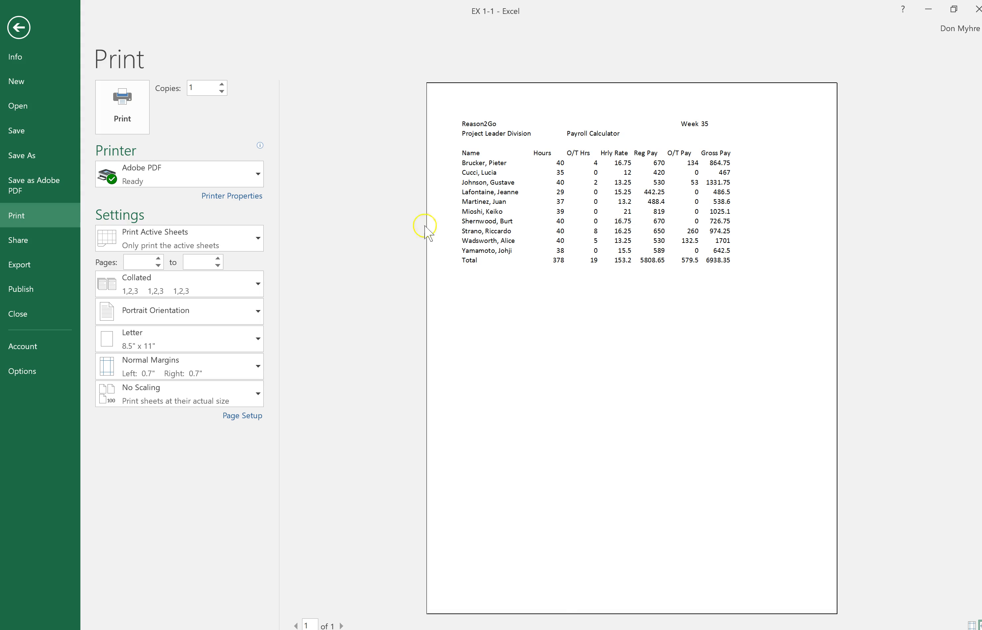
pyautogui.click(256, 310)
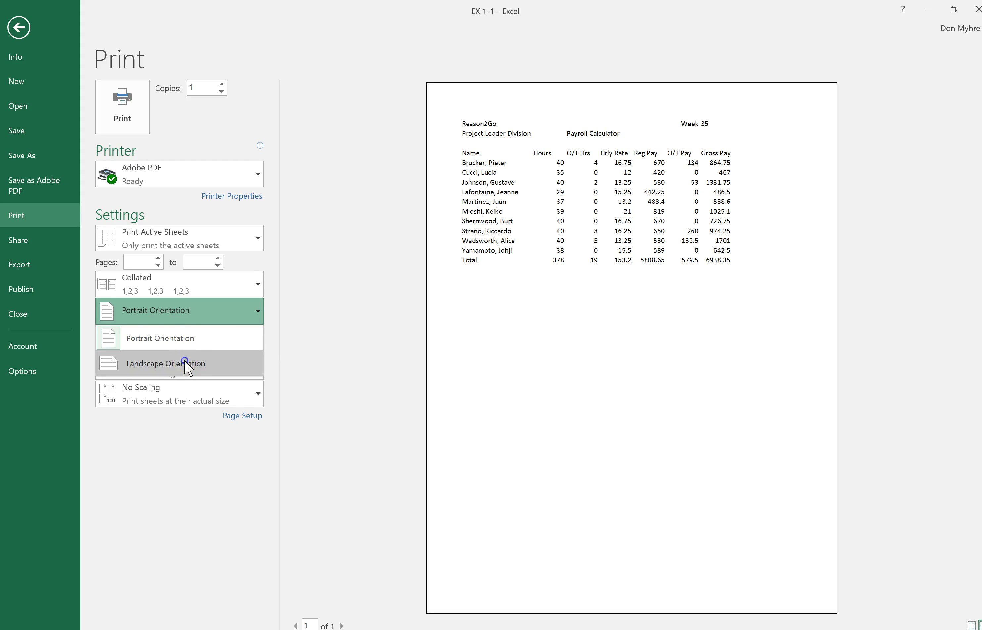
pyautogui.click(187, 361)
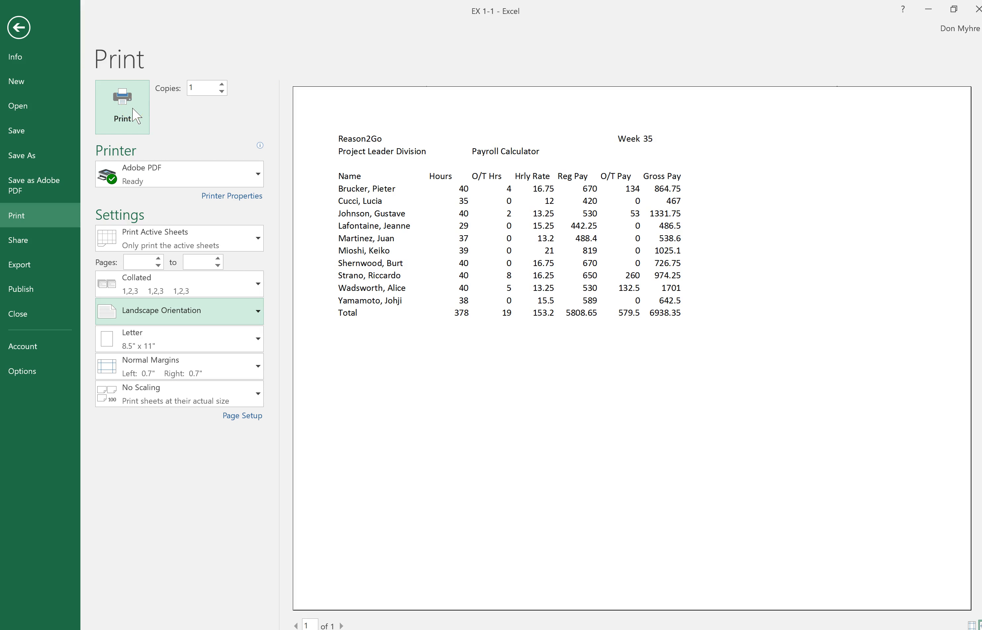
pyautogui.click(19, 29)
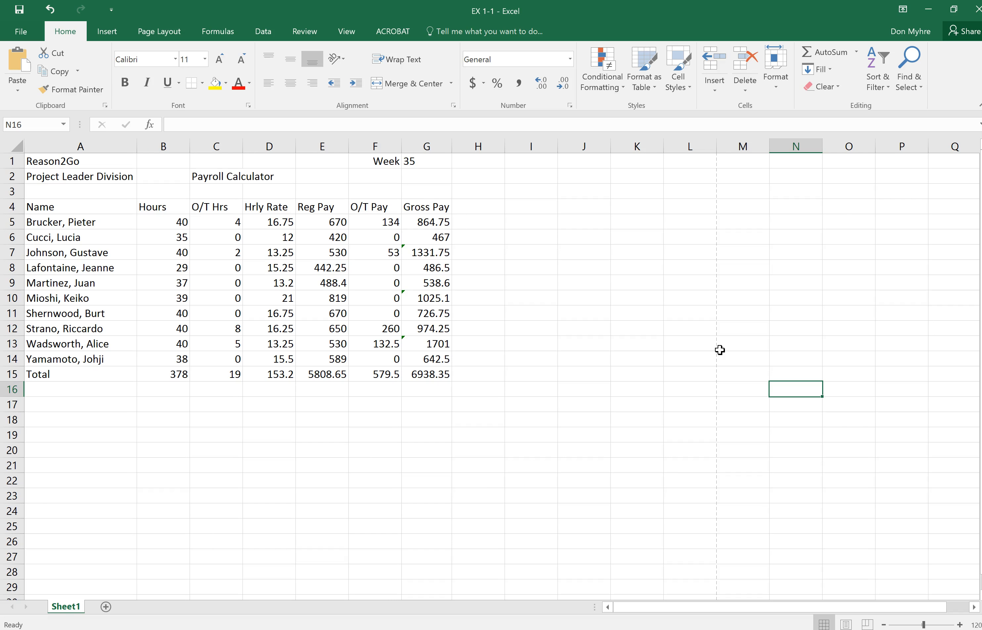
pyautogui.click(16, 33)
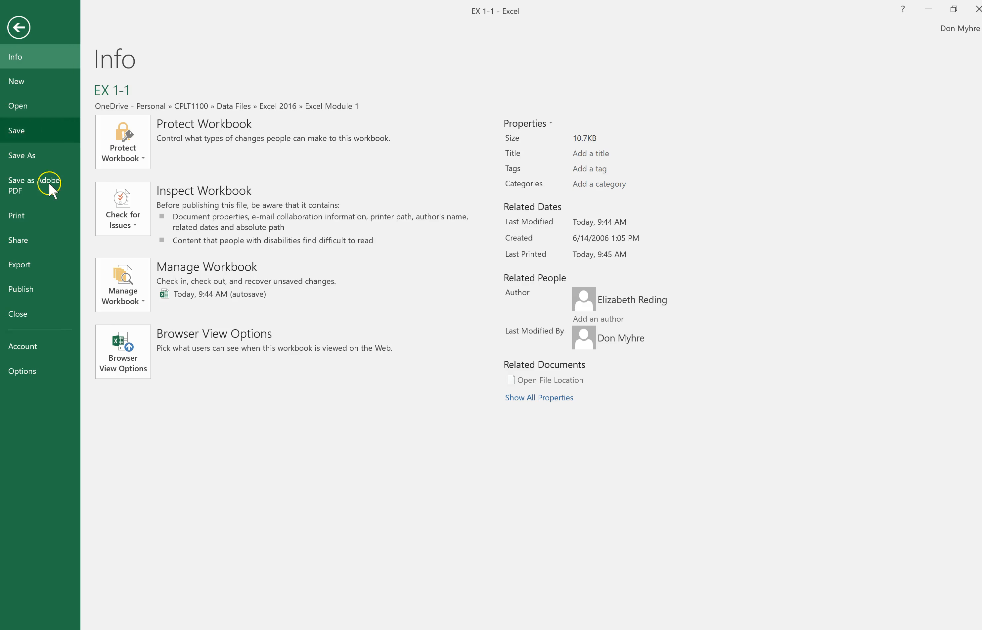
pyautogui.click(16, 32)
pyautogui.scroll(-2, 709, 356)
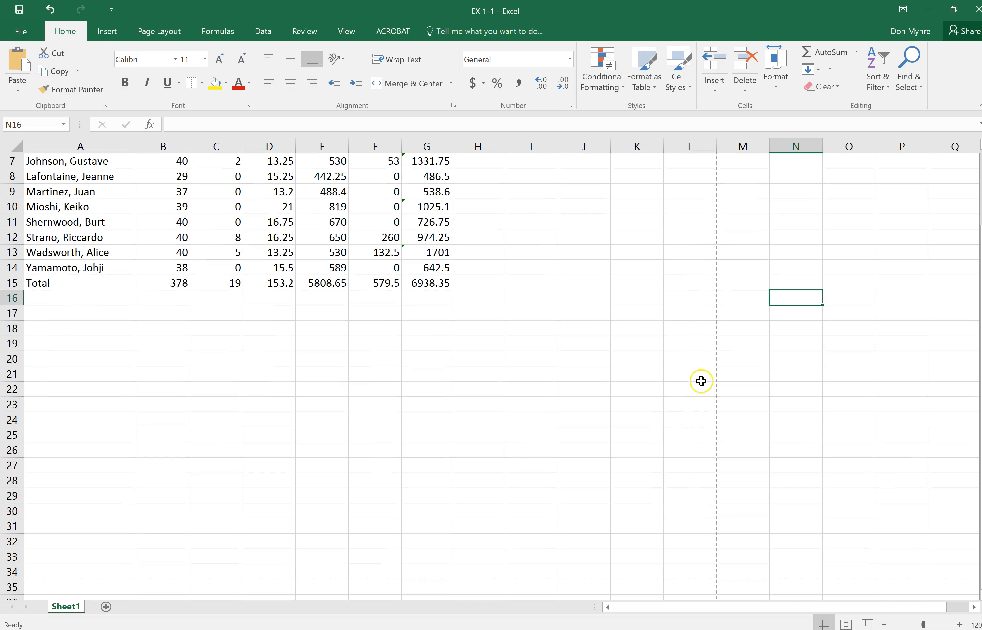
pyautogui.scroll(-1, 701, 384)
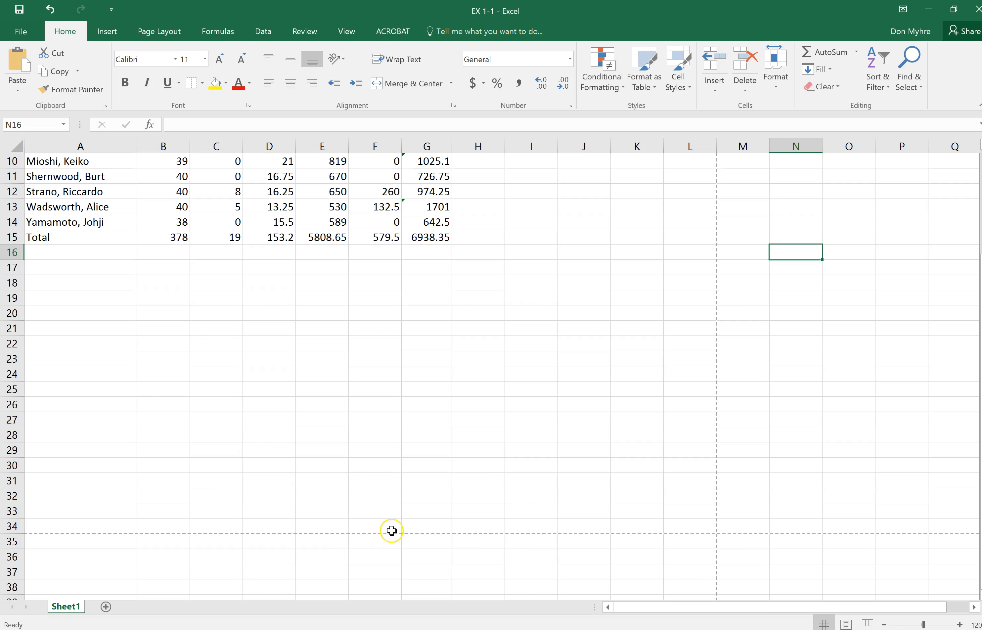